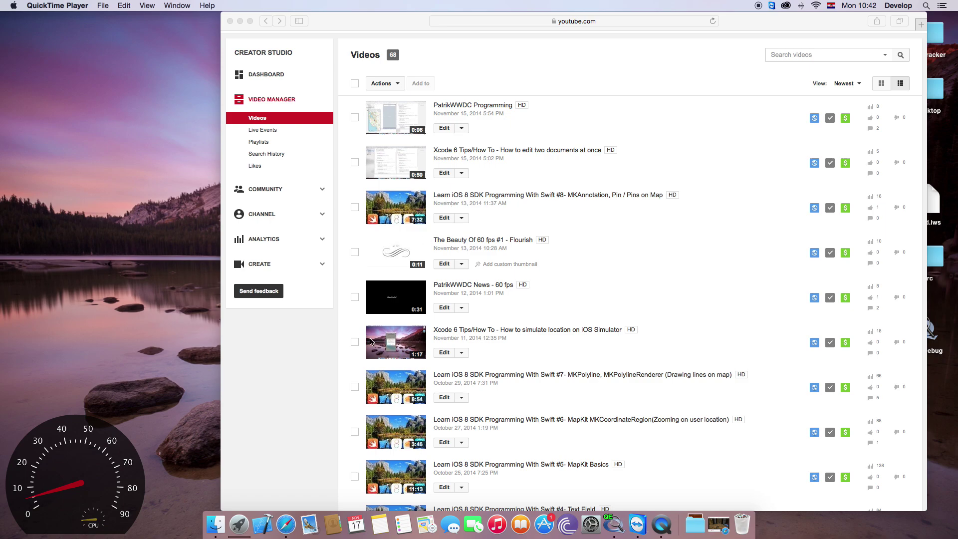
Step: Focus the Safari window and scroll the Video Manager list down to the Let's Learn Swift videos
click(280, 364)
scroll(284, 362, down, 5)
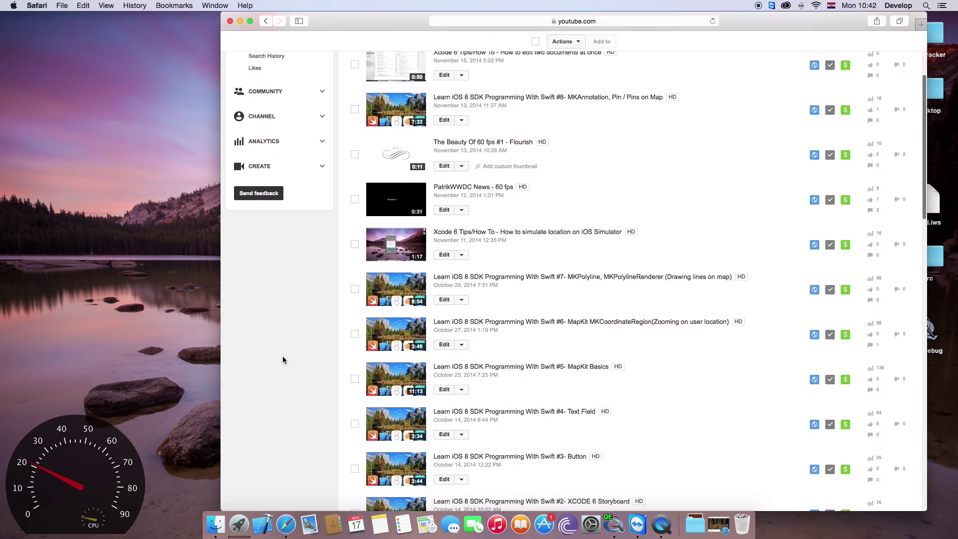
scroll(287, 355, down, 8)
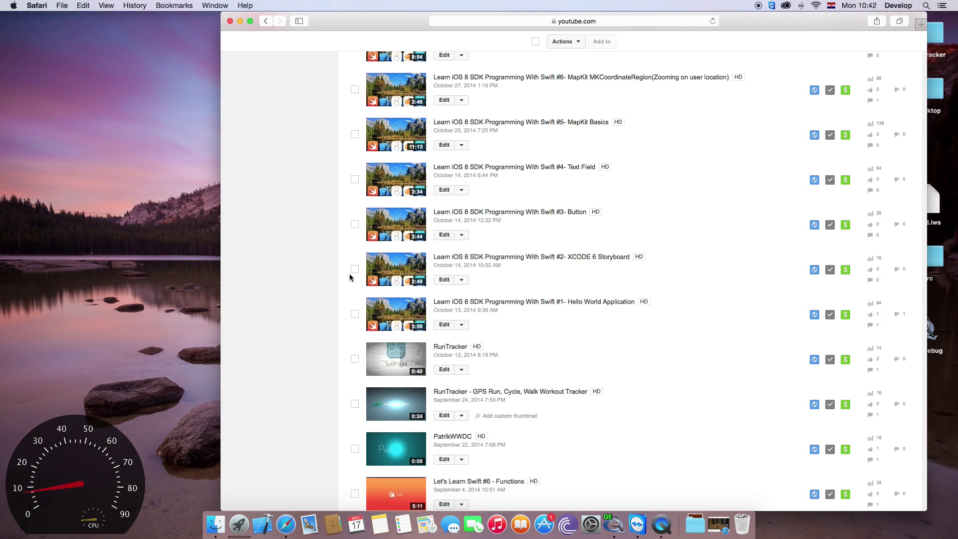
scroll(353, 279, down, 10)
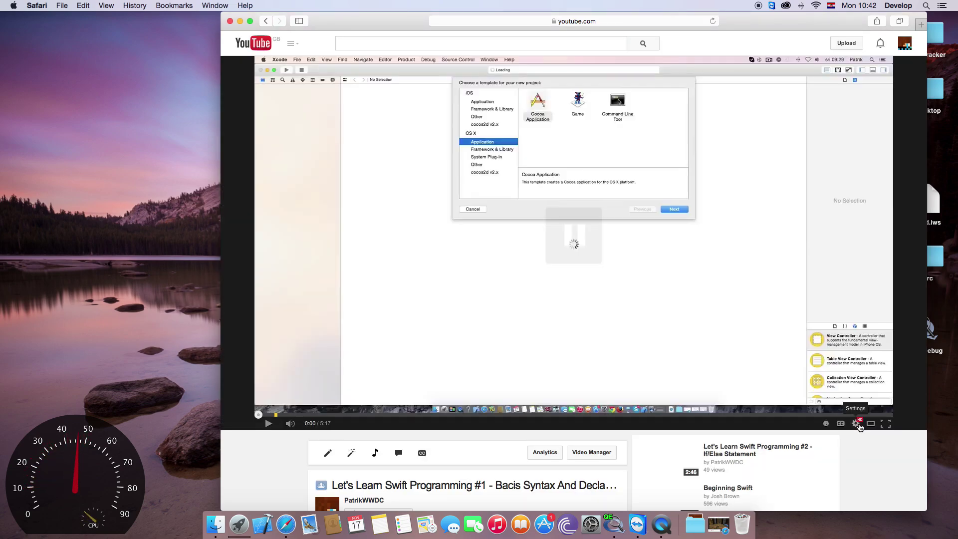
click(856, 423)
click(831, 400)
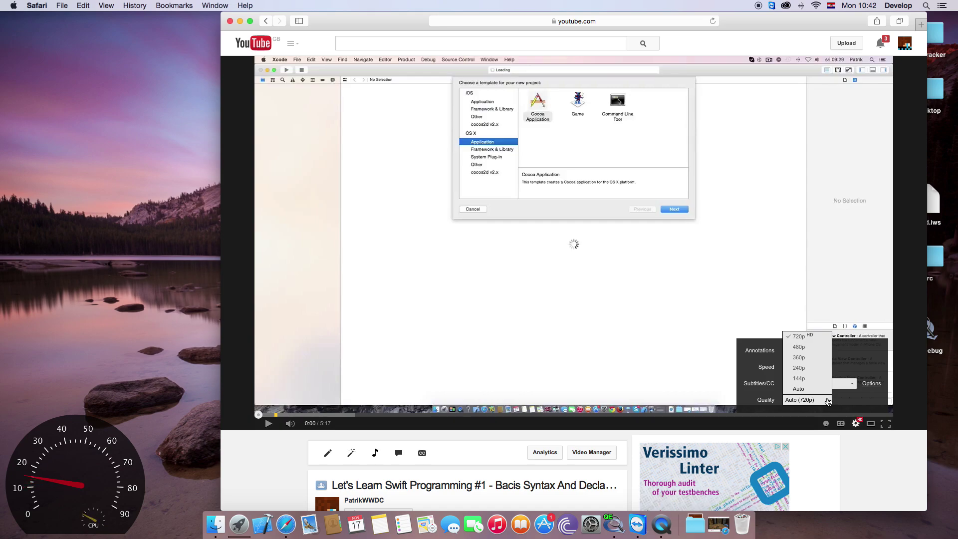
click(828, 402)
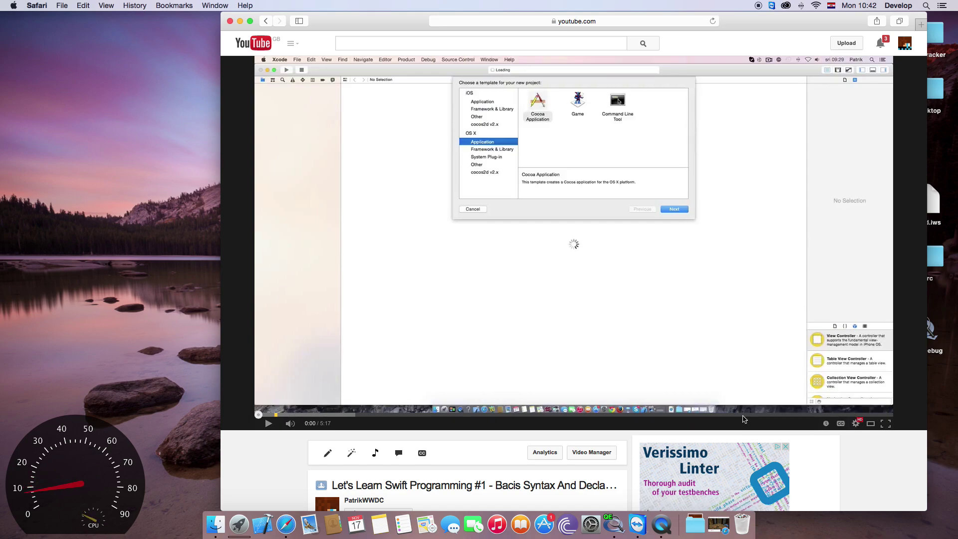
scroll(743, 420, left, 5)
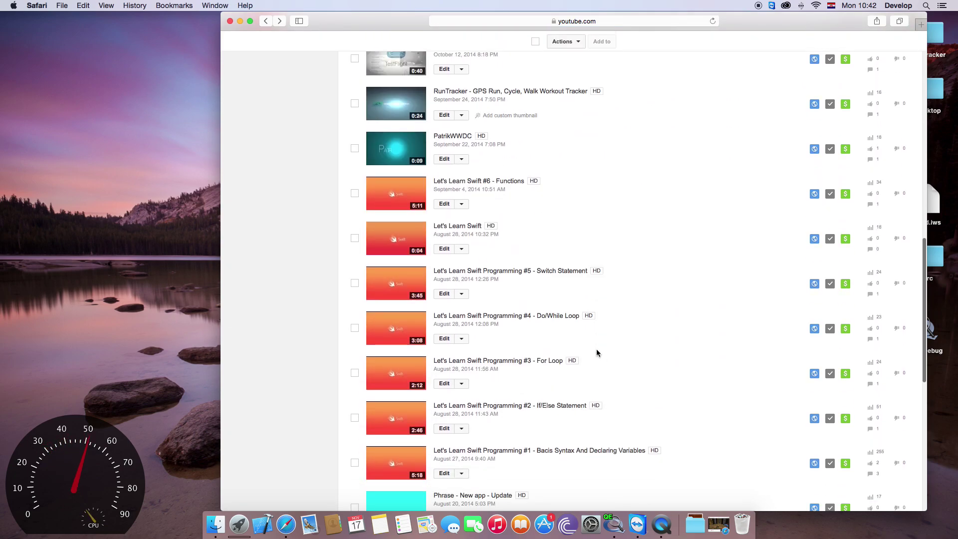
scroll(597, 353, down, 10)
scroll(435, 372, up, 8)
scroll(480, 214, up, 6)
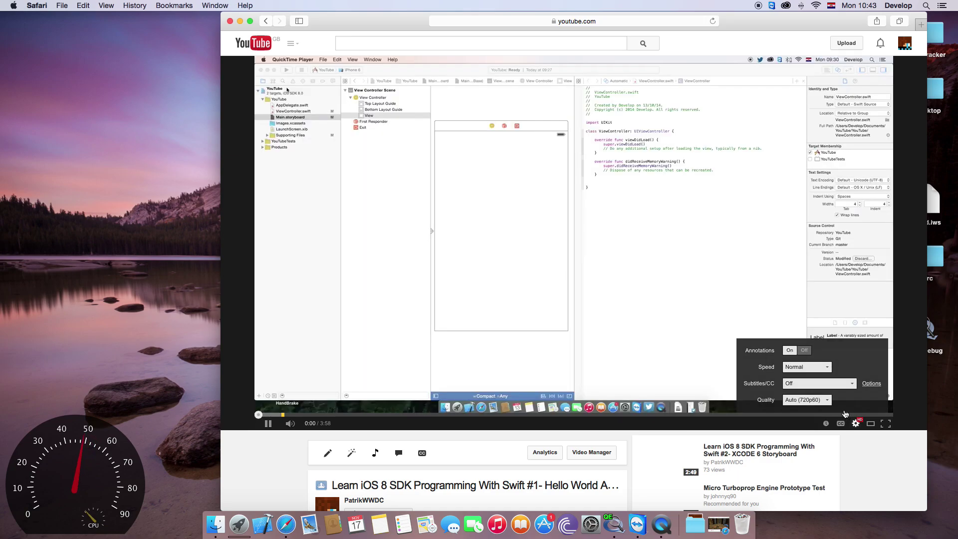
Step: Return to the Video Manager list and open the Let's Learn Swift #6 - Functions video
key(super+bracketleft)
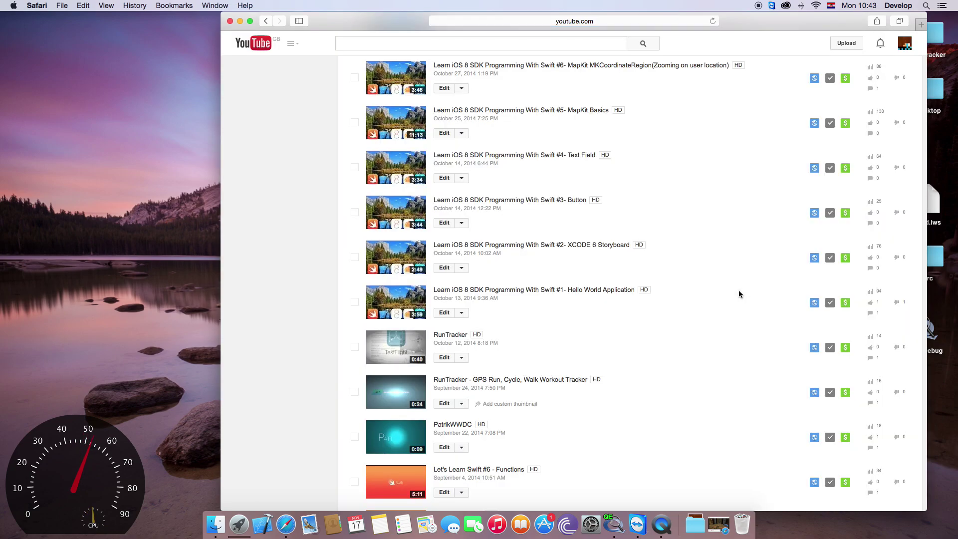
scroll(543, 346, down, 5)
scroll(542, 345, down, 15)
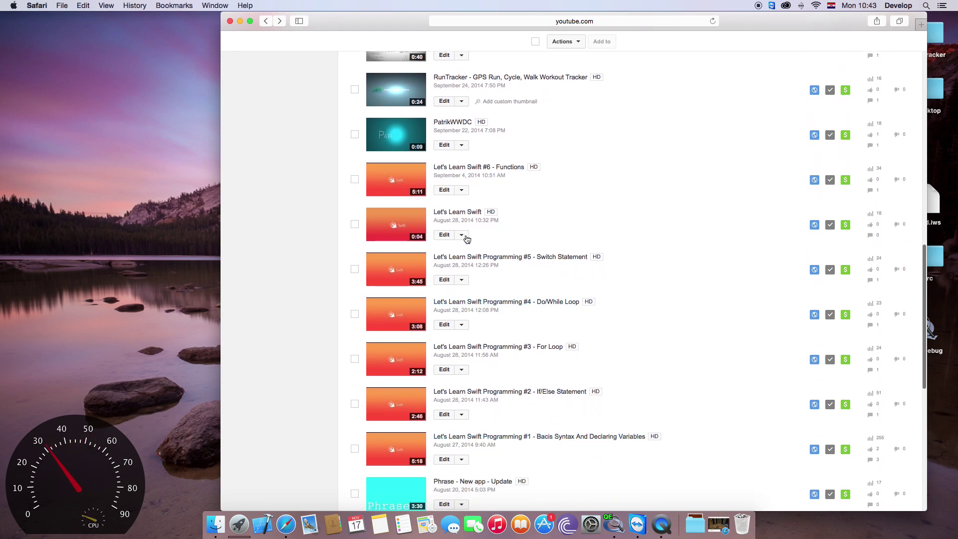
click(473, 167)
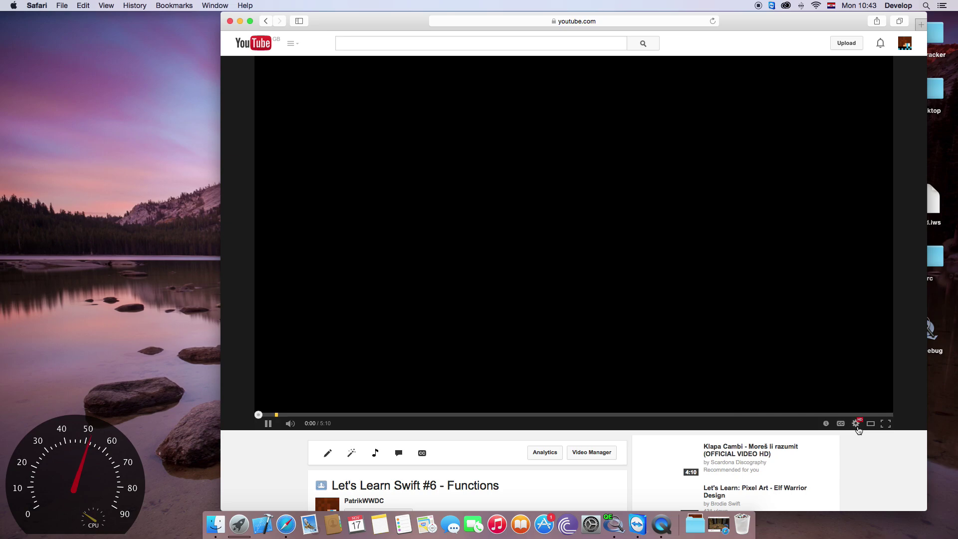
Step: Check that the Quality menu only offers Auto (720p), pause, and open the Info and Settings editor
click(856, 424)
click(823, 401)
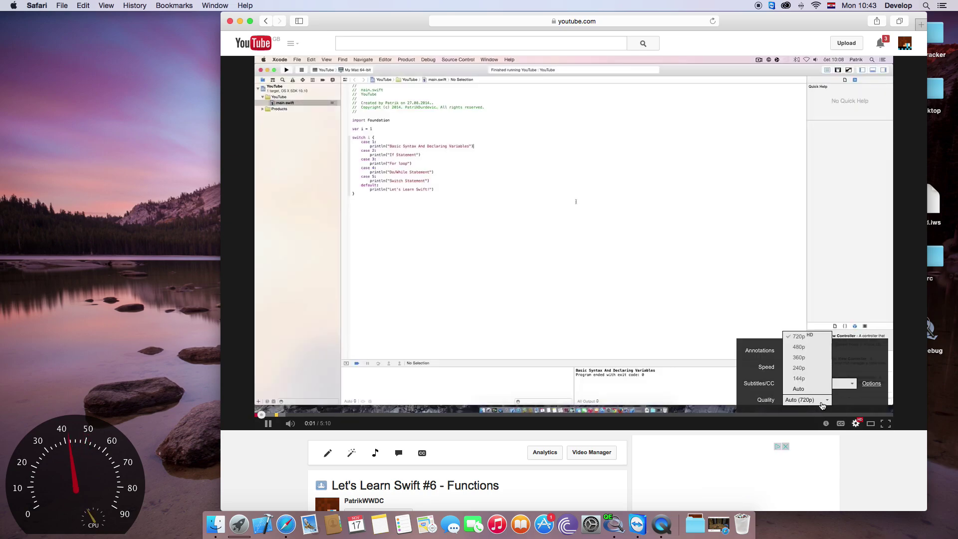
click(582, 365)
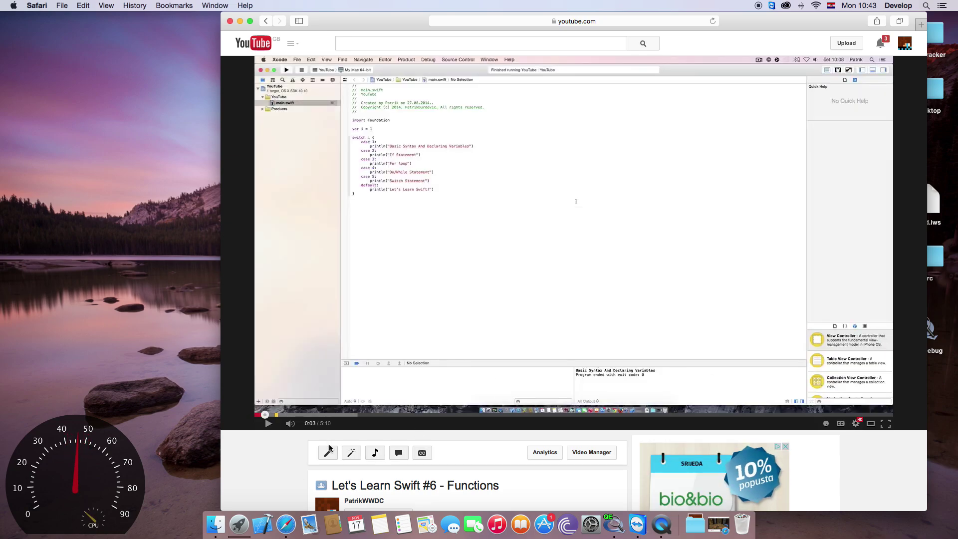
click(331, 452)
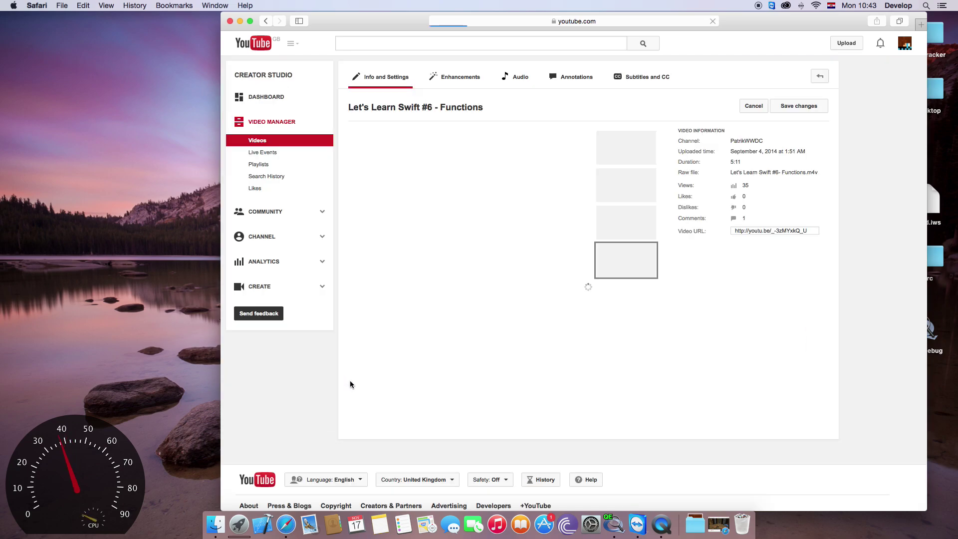
Step: Save Swift #6 - Functions from the Enhancements tab, confirming the 'This might take a while' dialog
click(457, 76)
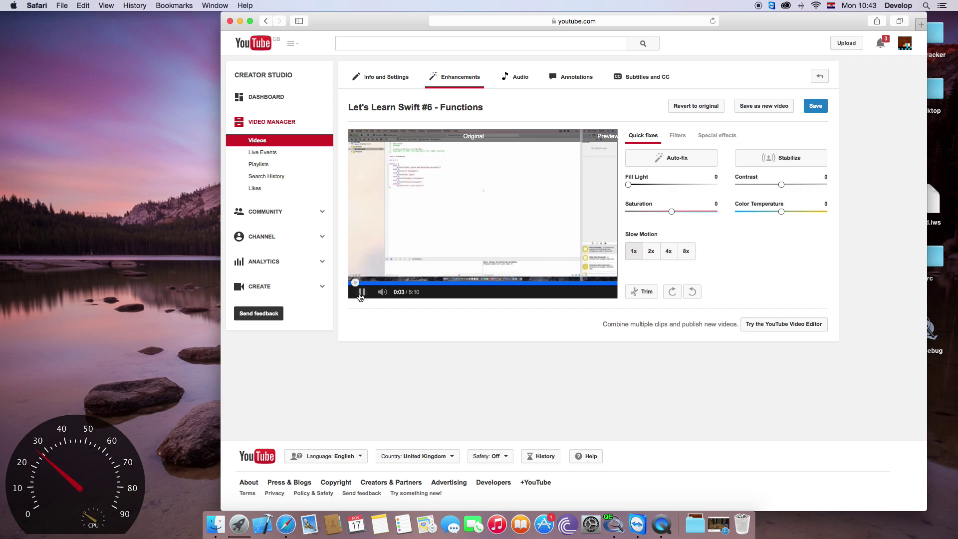
click(693, 112)
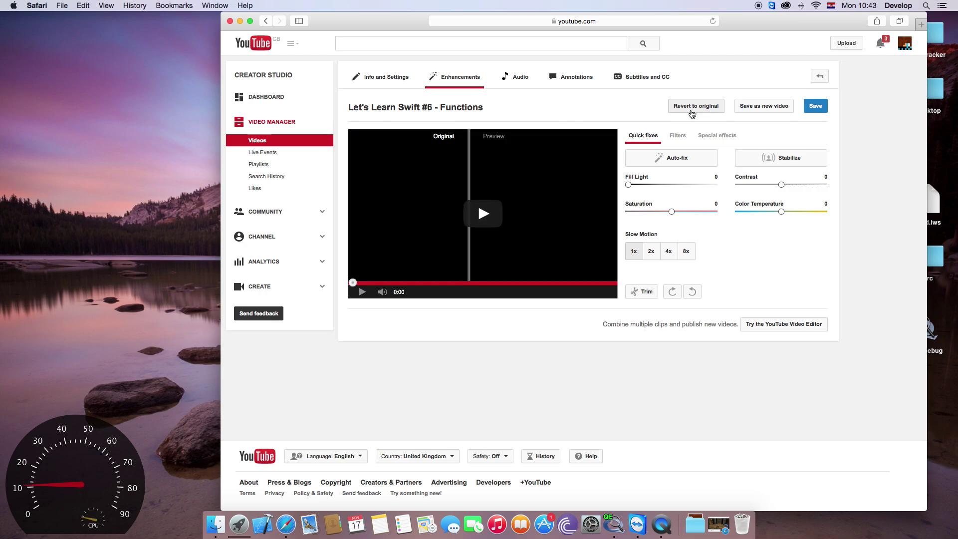
click(815, 106)
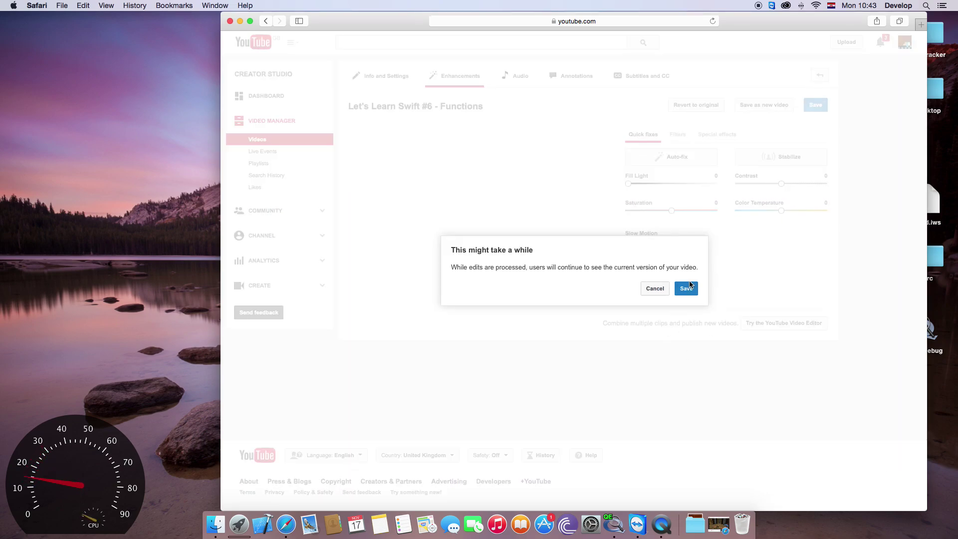
click(687, 288)
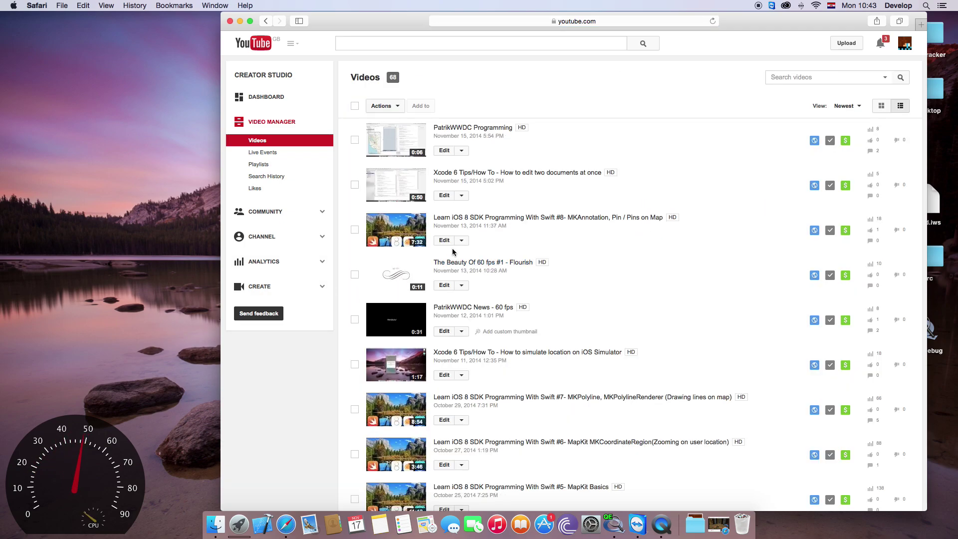
Step: Scroll the list to the Swift #6 row marked 'Edit in progress' and down to the page buttons
scroll(453, 252, down, 10)
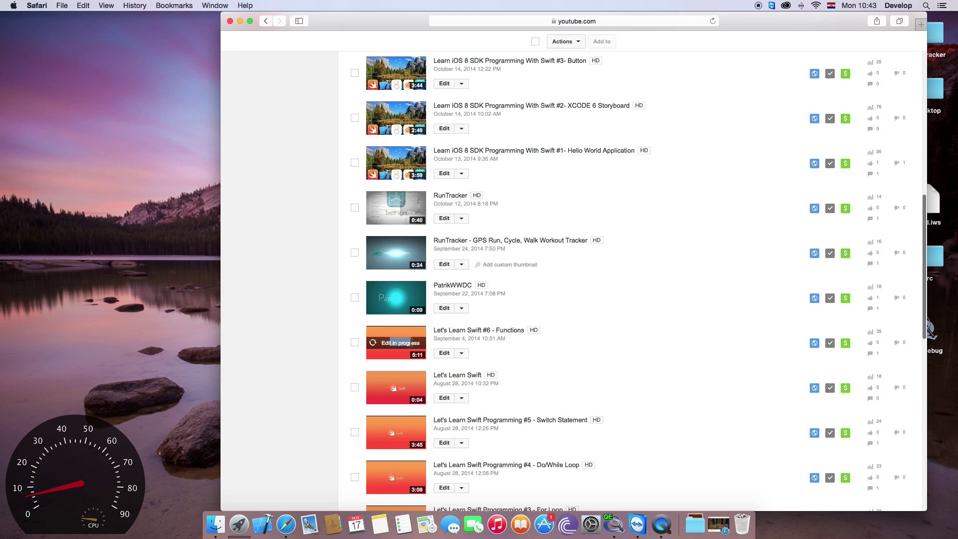
scroll(410, 340, down, 1)
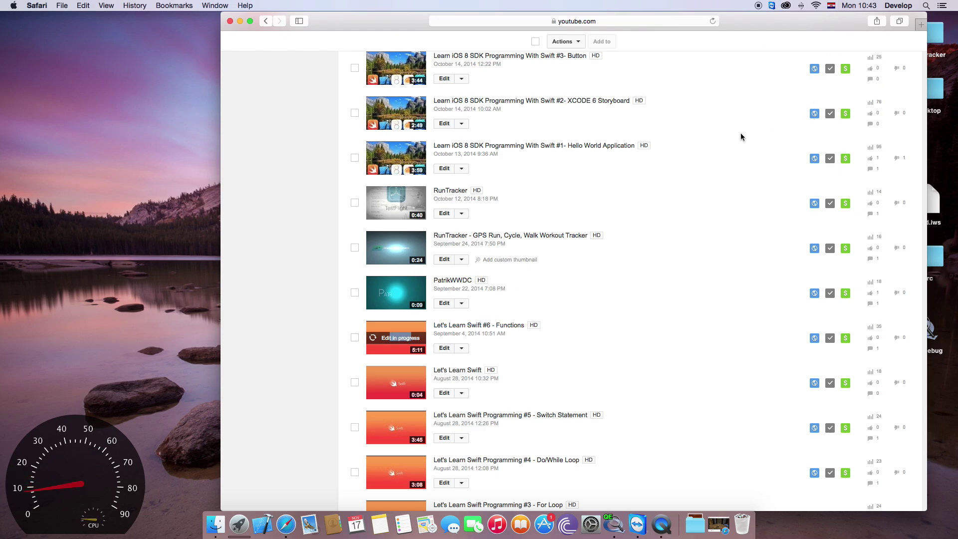
scroll(744, 138, down, 15)
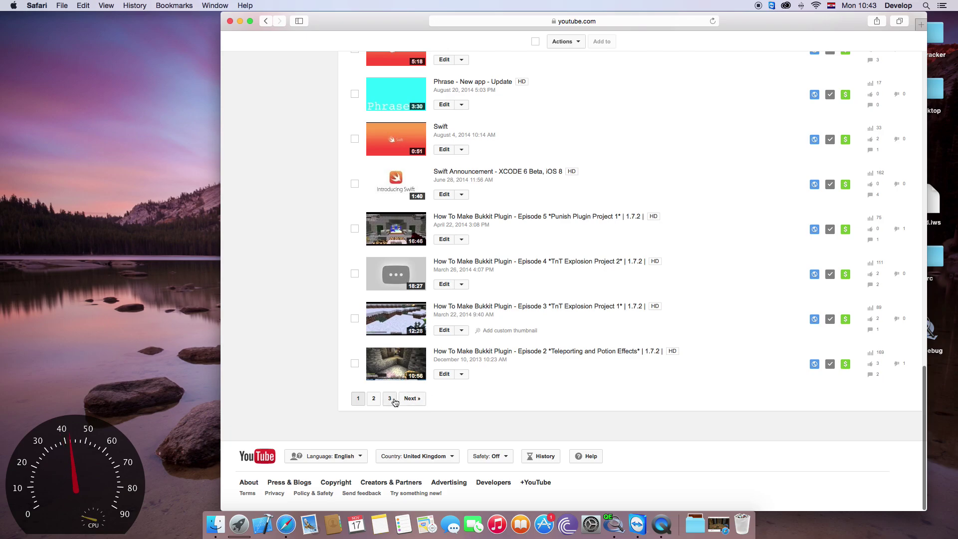
Step: Go to page 2 of the video list and open Learn iOS 7 SDK Programming - Sprite Kit - Part 1
click(375, 398)
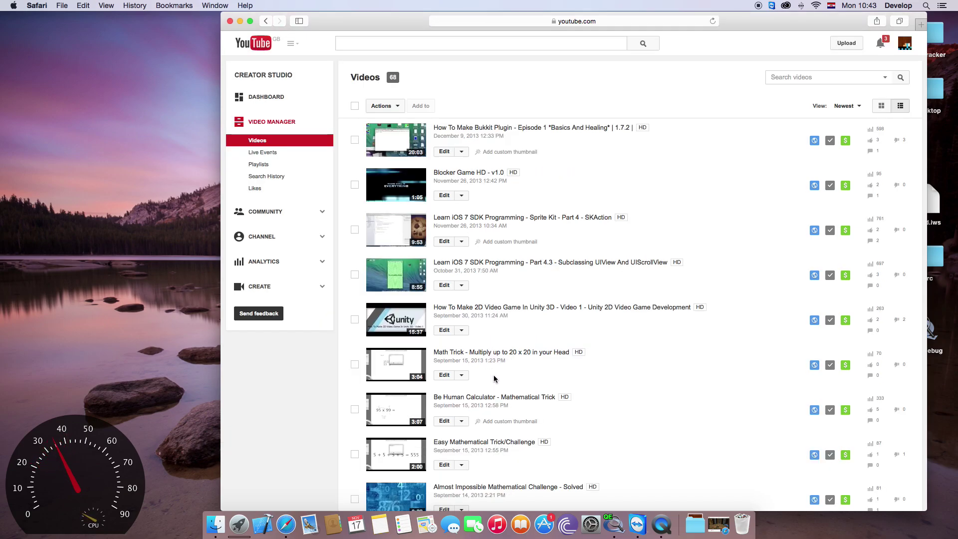
scroll(493, 376, down, 10)
scroll(493, 377, down, 10)
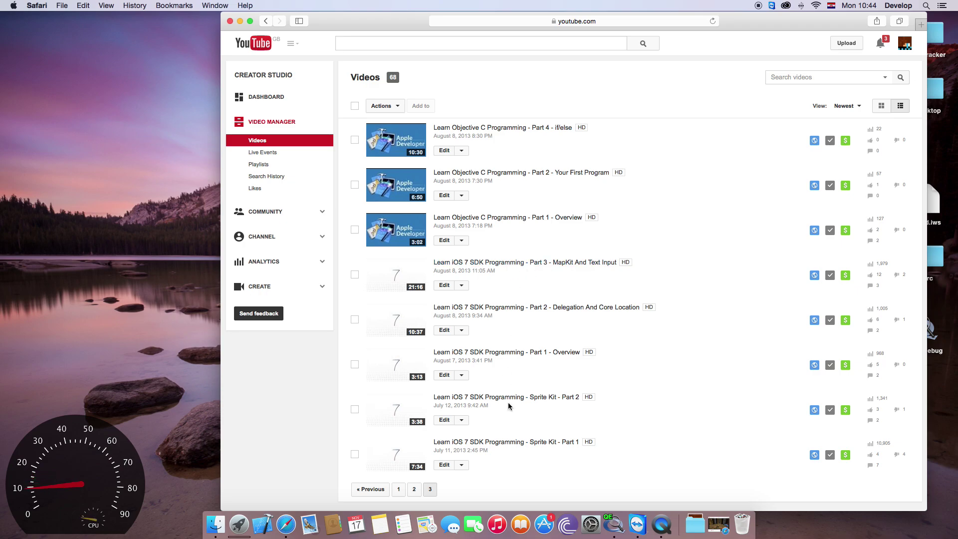
click(505, 443)
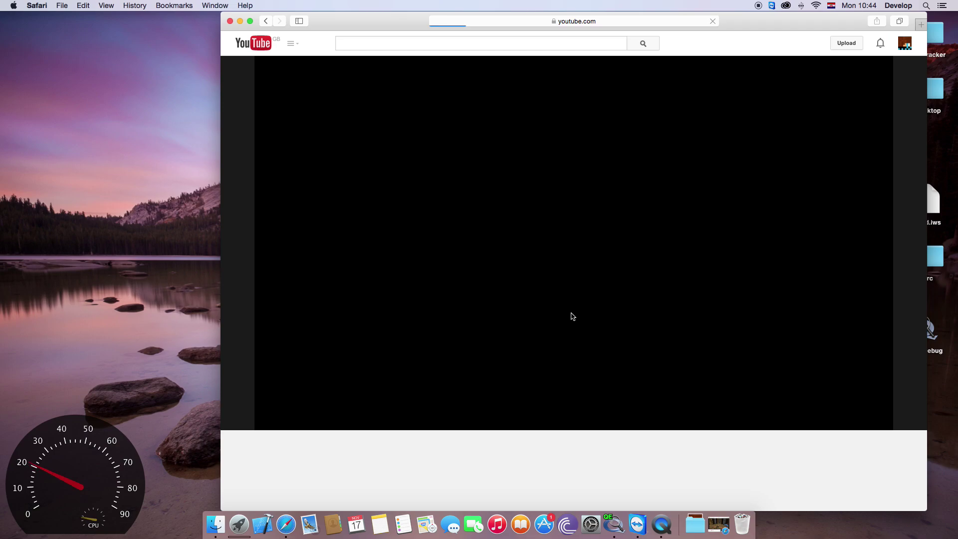
Step: Look at the video's quality options without changing them, then play it and pause at 0:05
click(577, 353)
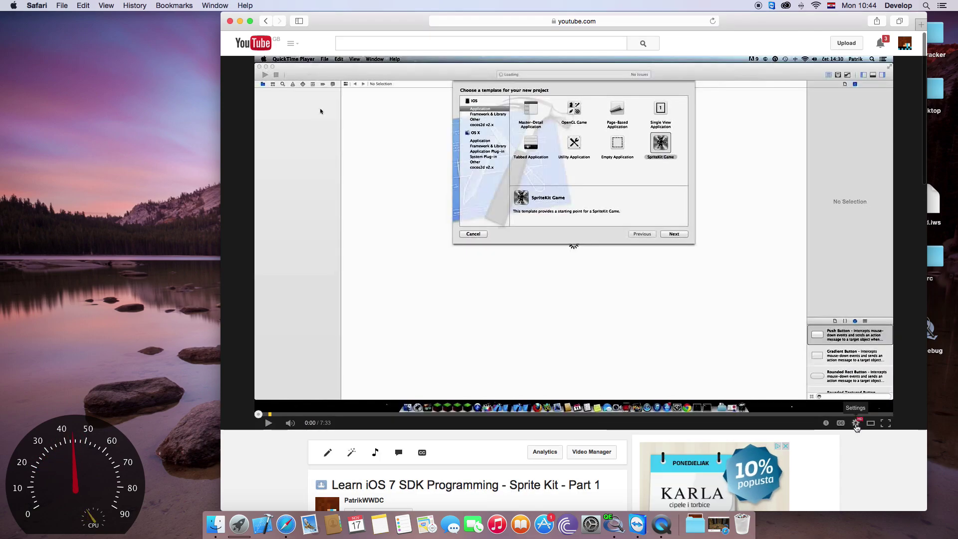
click(856, 423)
click(827, 399)
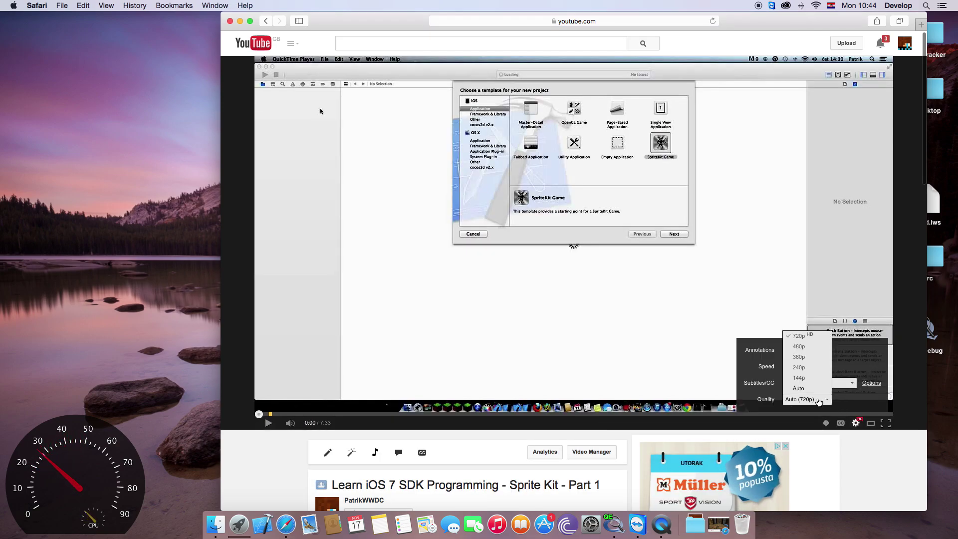
click(799, 400)
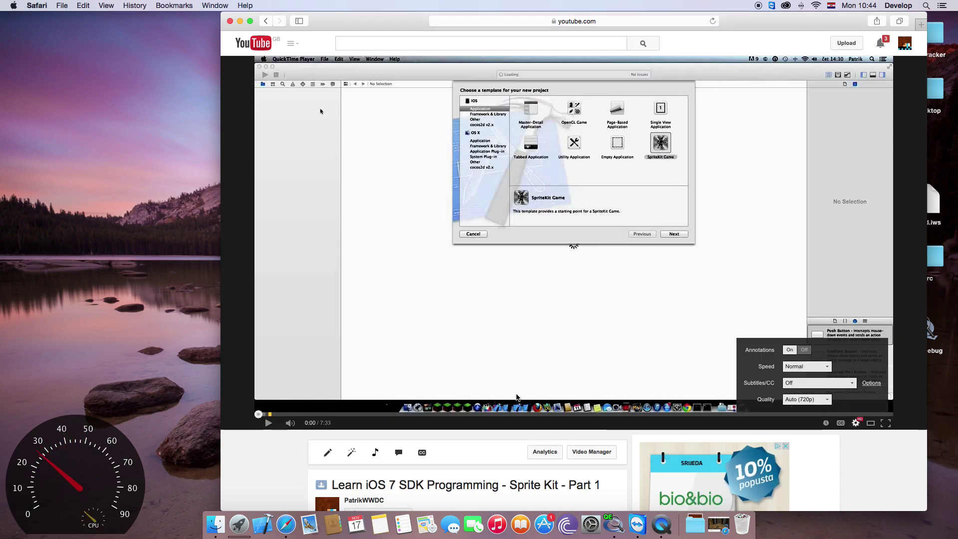
click(560, 400)
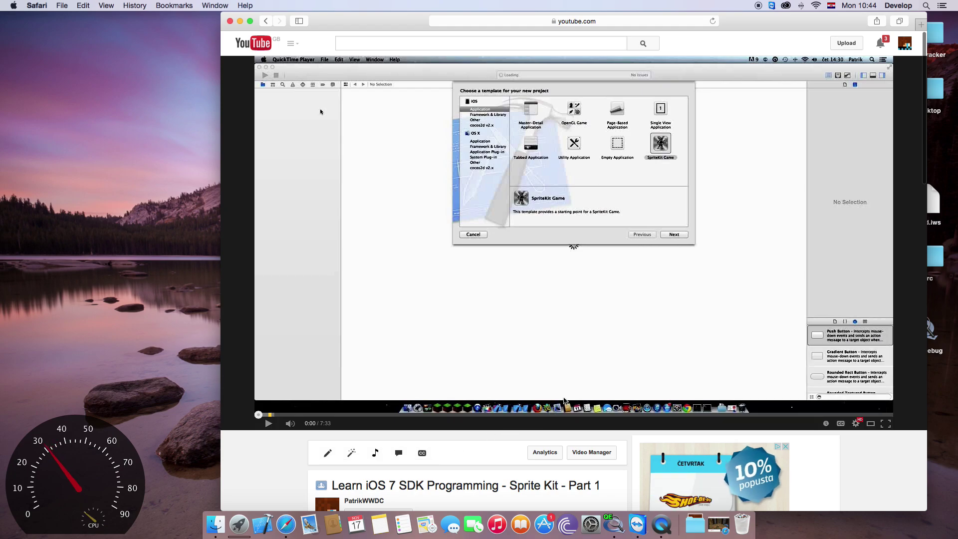
click(269, 423)
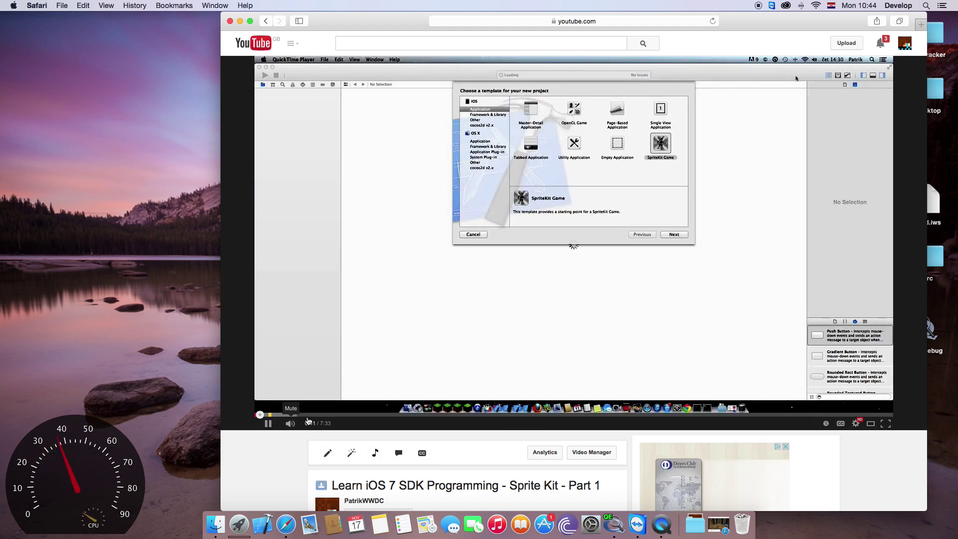
click(413, 360)
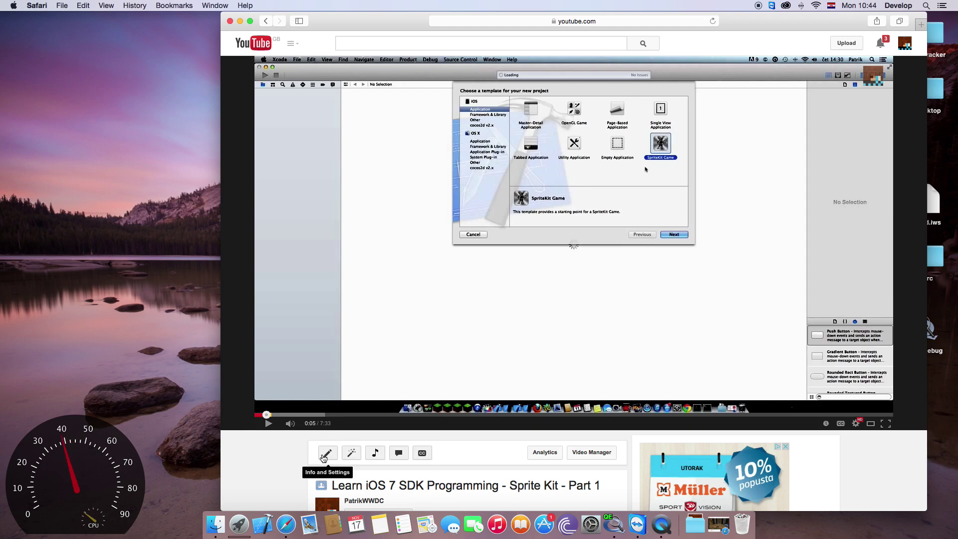
Step: Save Sprite Kit - Part 1 from the Enhancements editor, confirm the wait dialog, and return to page 3 of Videos
click(351, 453)
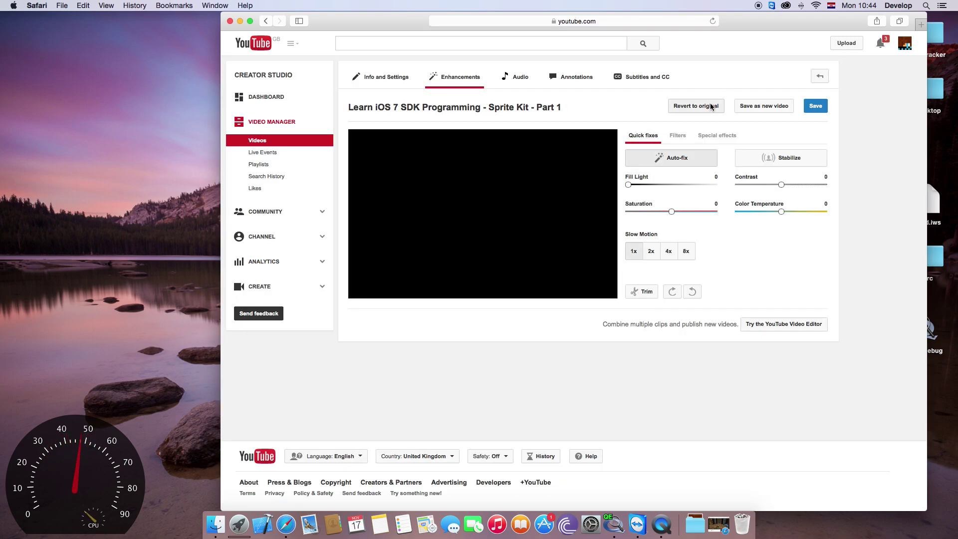
click(811, 107)
click(668, 289)
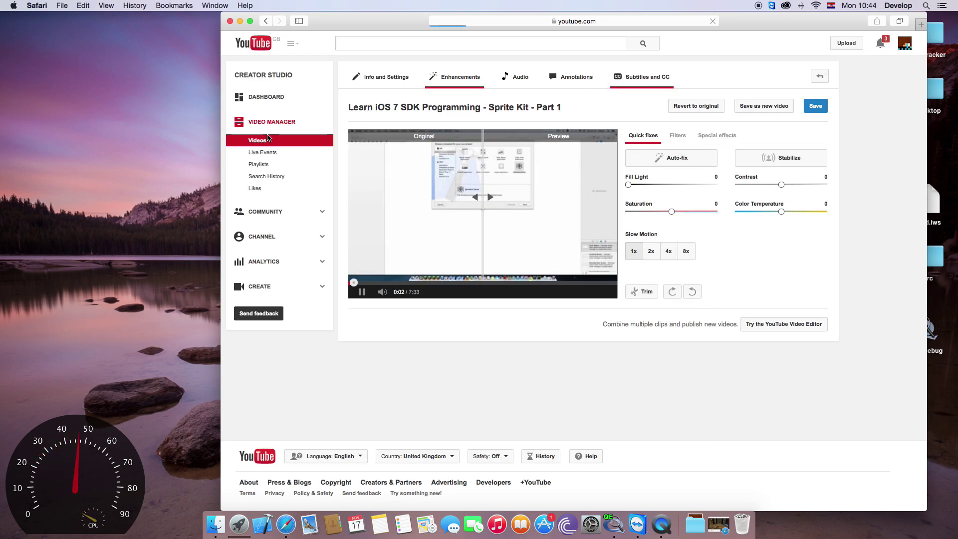
scroll(570, 115, down, 10)
scroll(571, 114, down, 5)
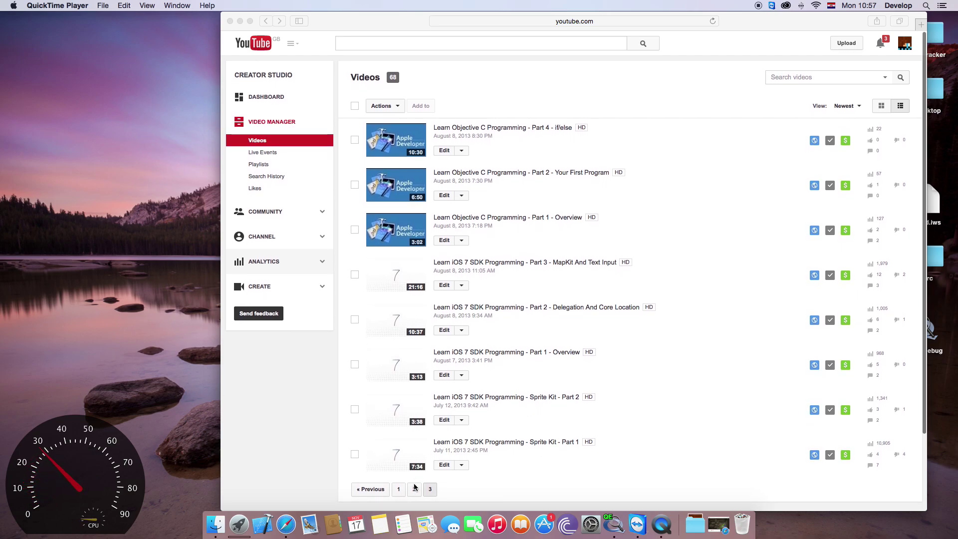
Step: Confirm Sprite Kit - Part 1's Quality menu now lists 720p60 HD, then close the settings
click(399, 489)
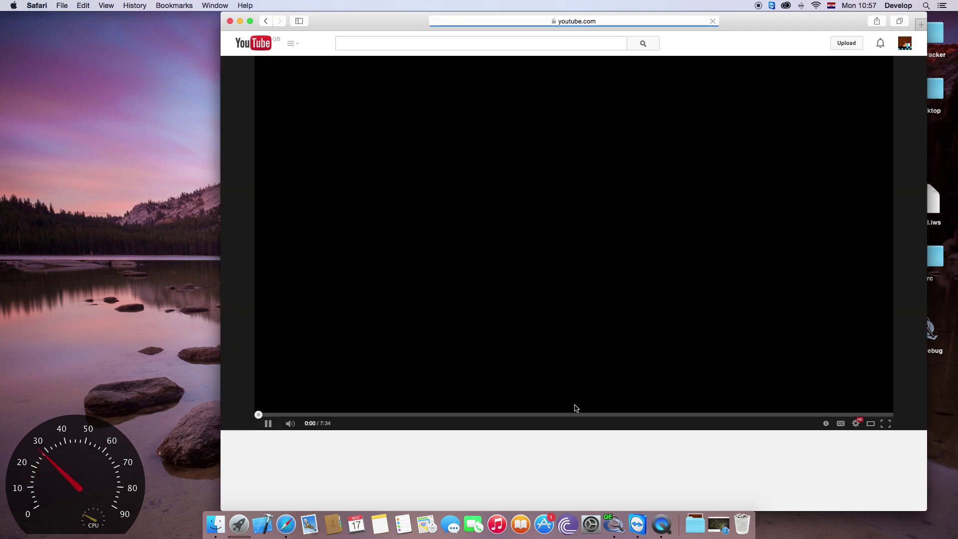
click(858, 424)
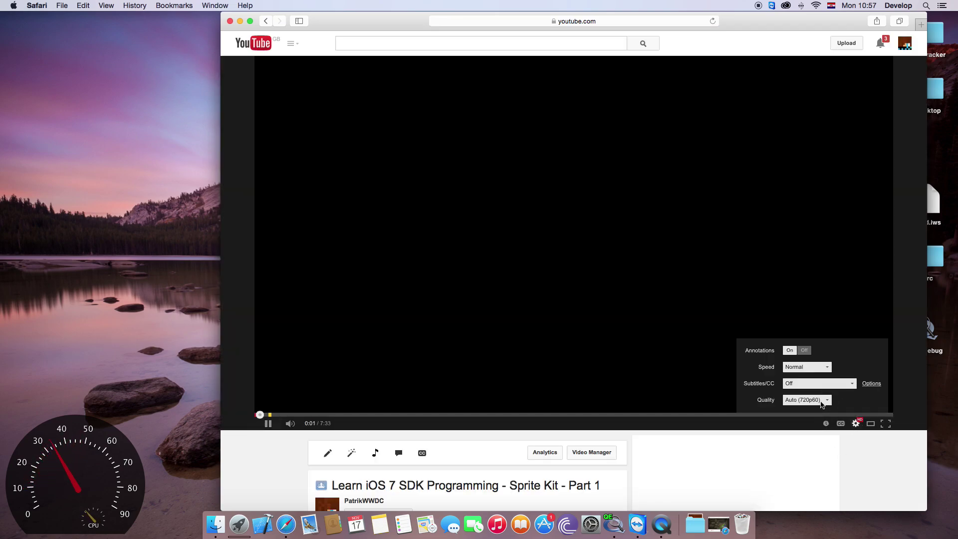
click(824, 400)
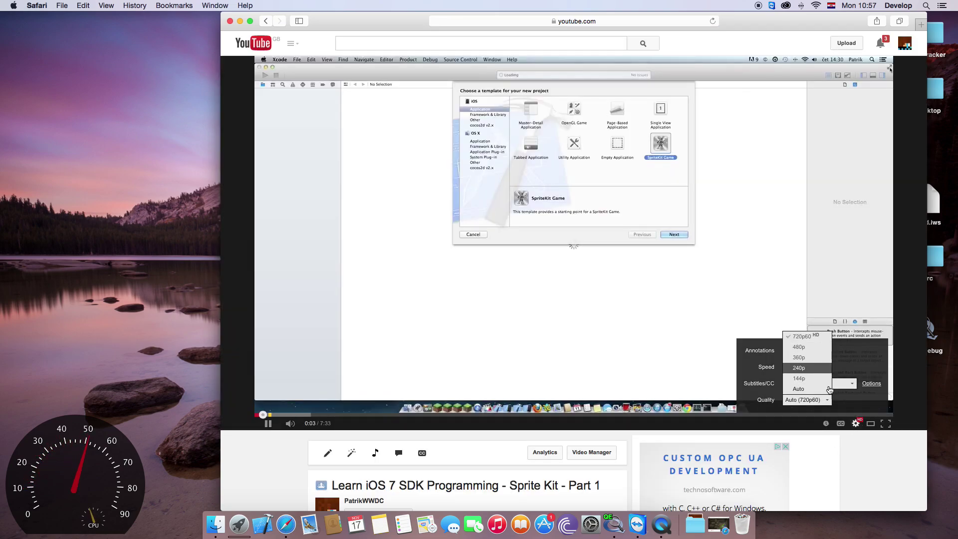
click(855, 432)
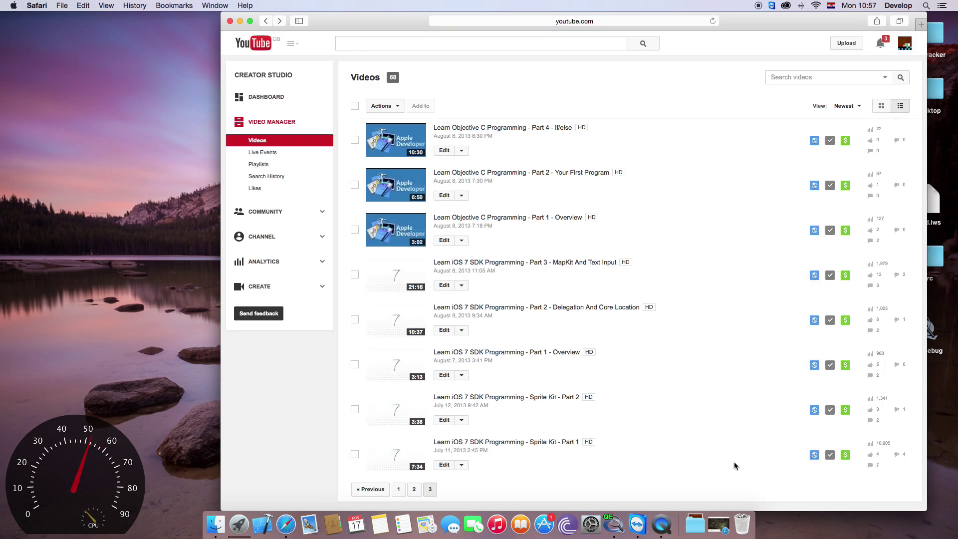
Step: Go to the first page of Videos and open Let's Learn Swift #6 - Functions
click(402, 489)
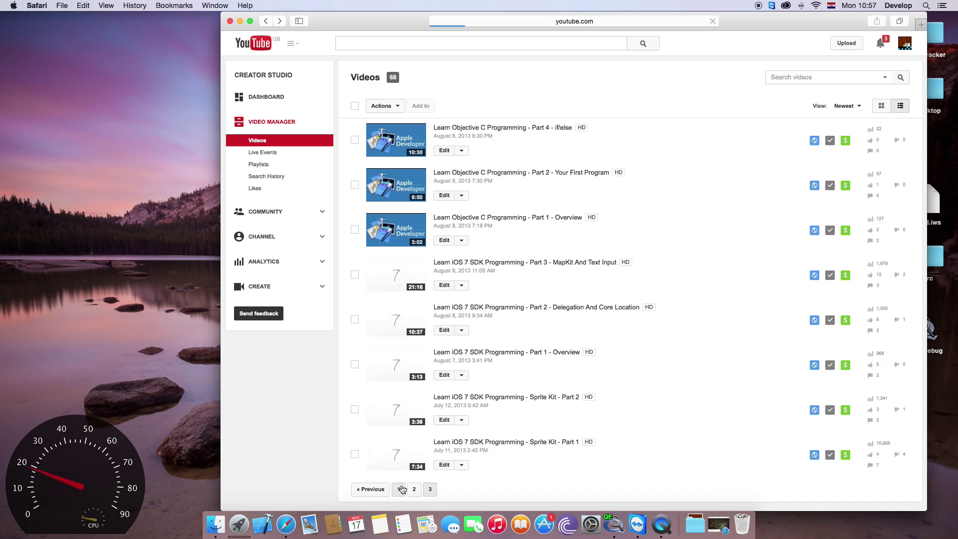
scroll(449, 399, down, 15)
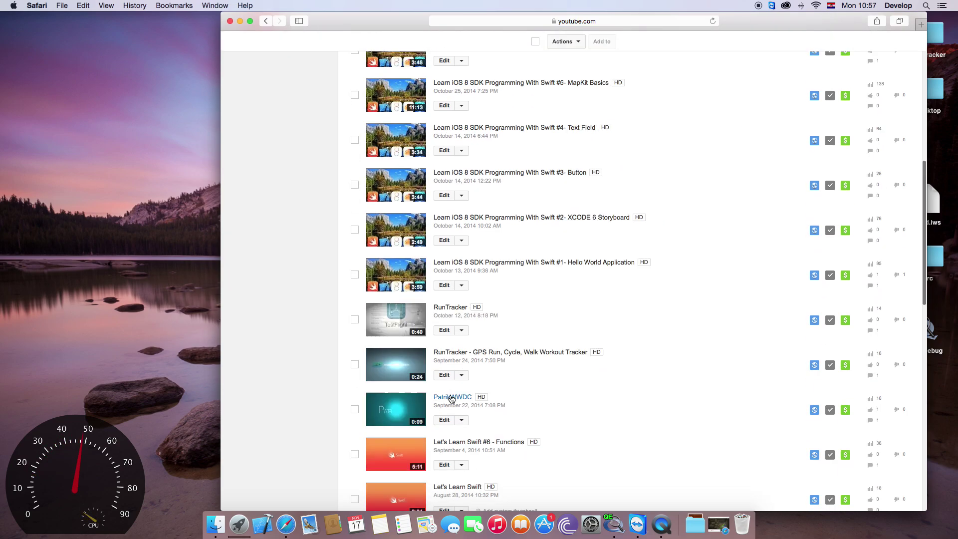
scroll(549, 249, up, 3)
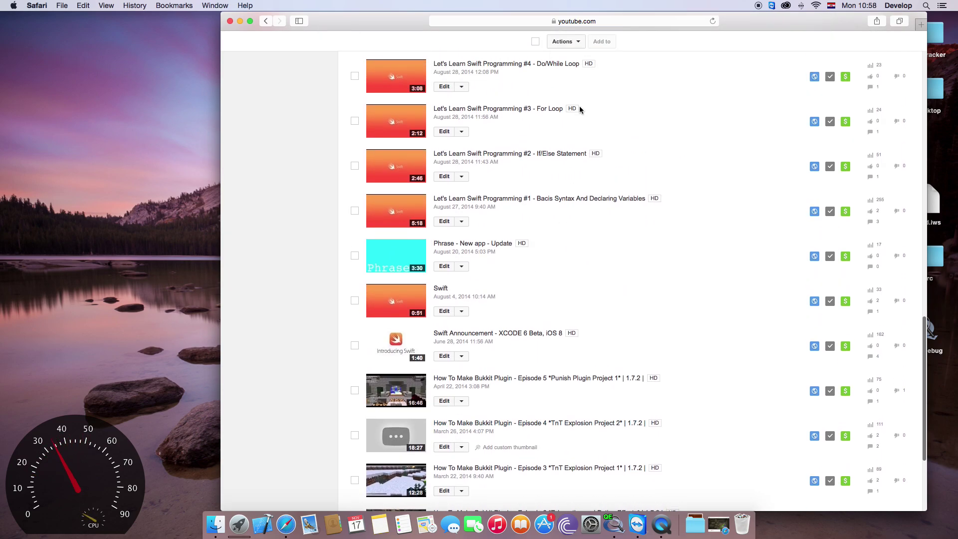
scroll(579, 199, up, 6)
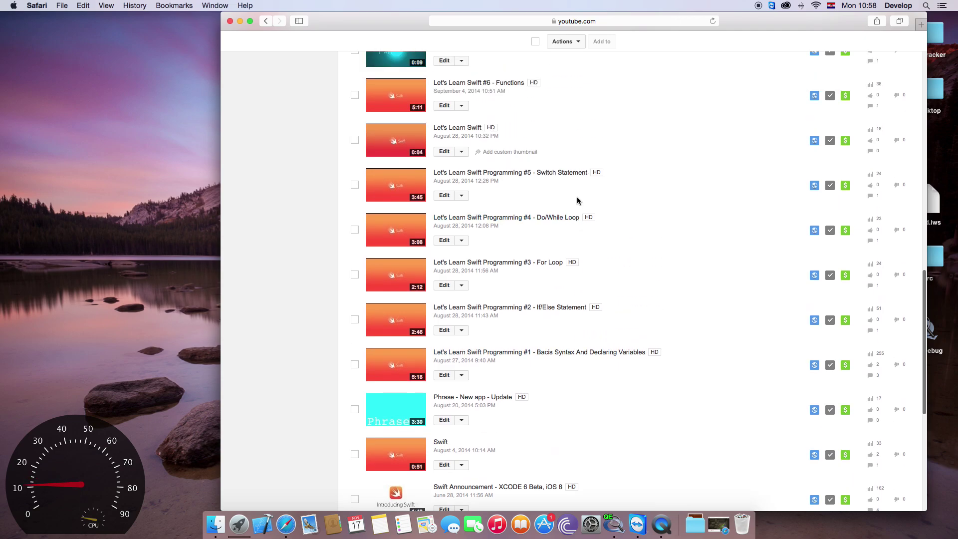
click(470, 84)
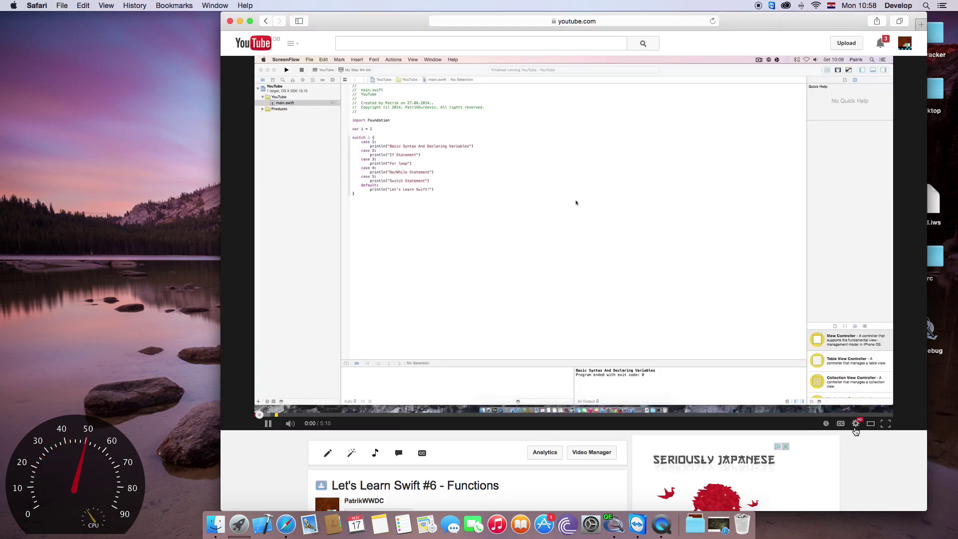
Step: Verify its Quality options top out at 720p, pause playback, and go back to Video Manager
click(856, 424)
click(826, 401)
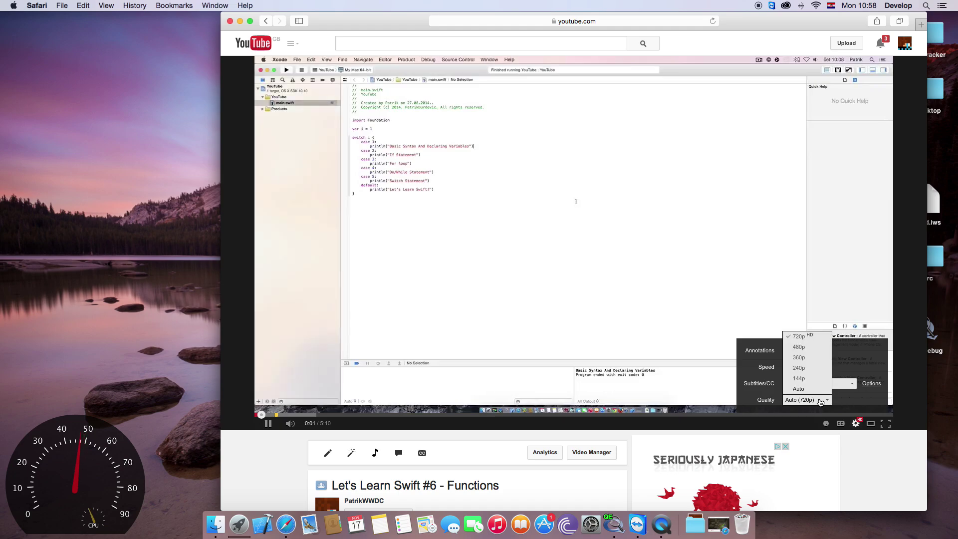
click(801, 334)
click(714, 329)
key(super+bracketleft)
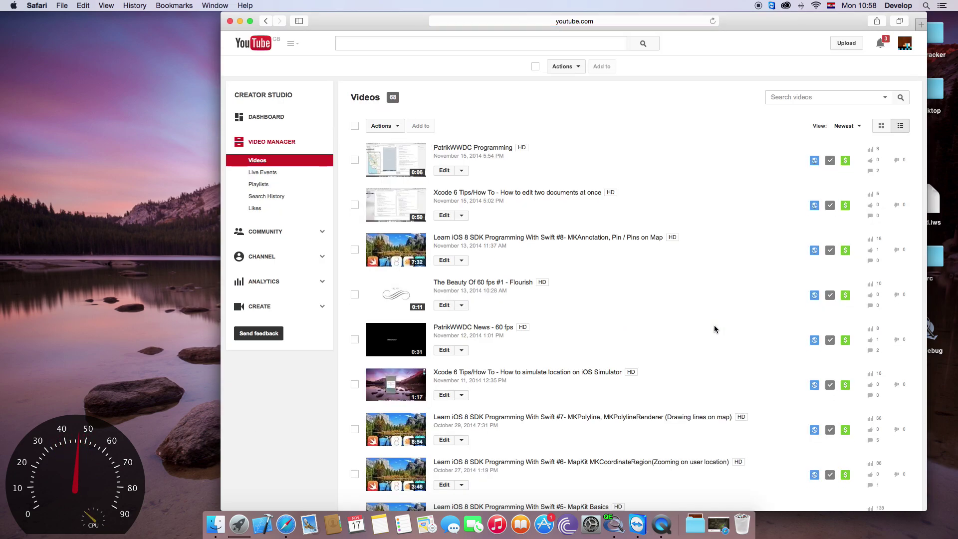
Step: Open Sprite Kit - Part 1 from the bottom of the list and verify Quality reaches Auto (720p60)
scroll(711, 282, down, 20)
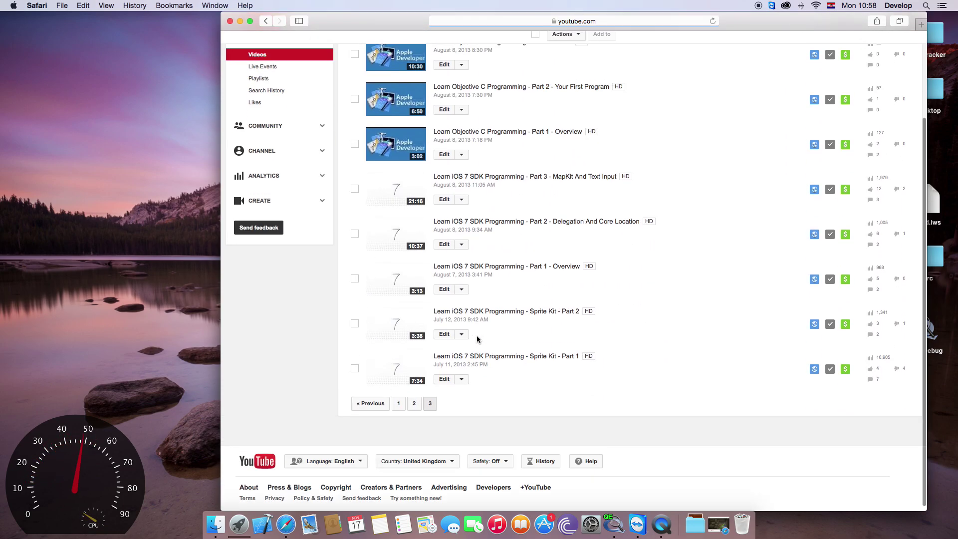
click(540, 372)
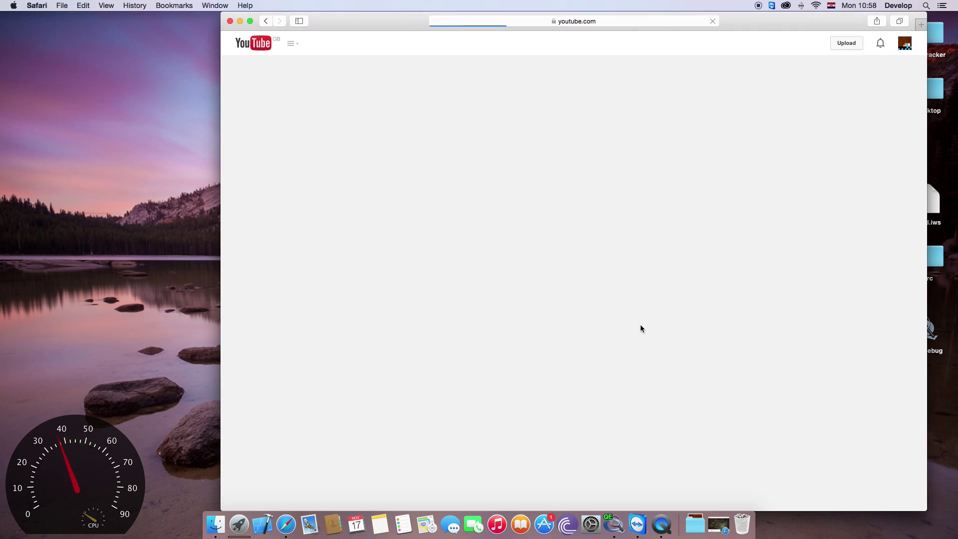
scroll(749, 374, down, 2)
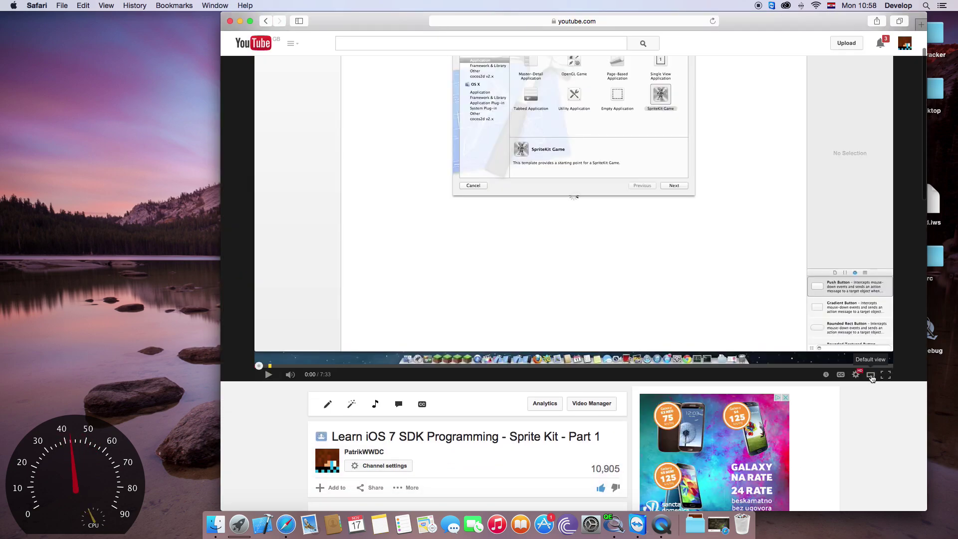
scroll(823, 372, down, 1)
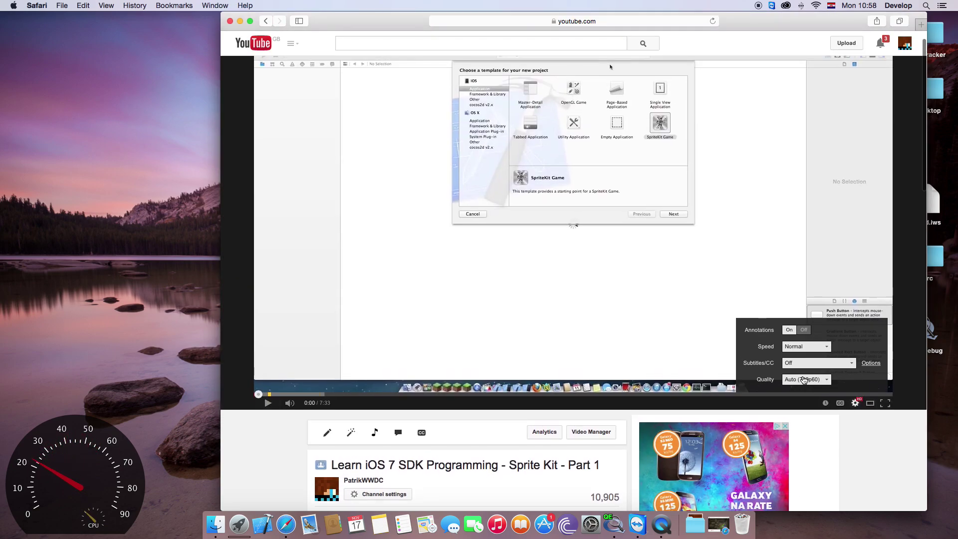
click(803, 379)
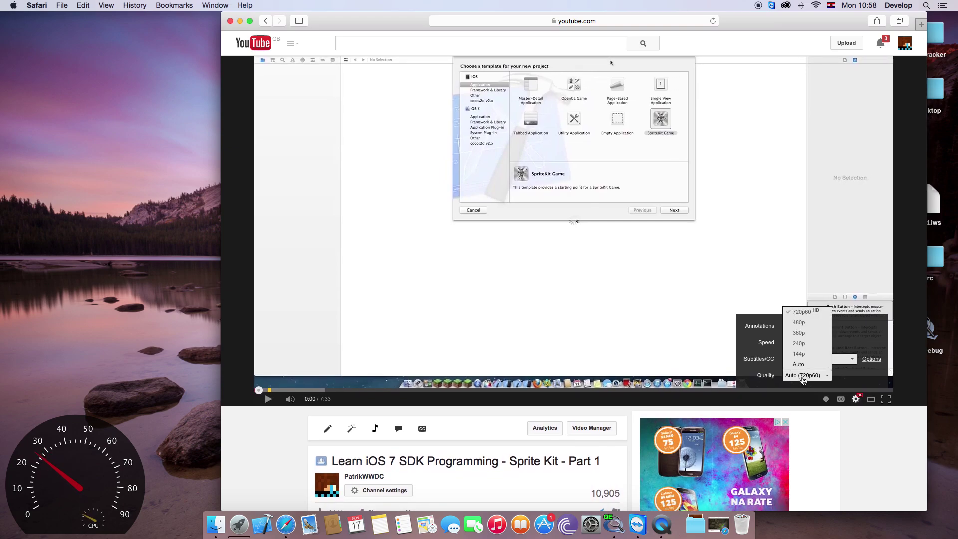
click(810, 377)
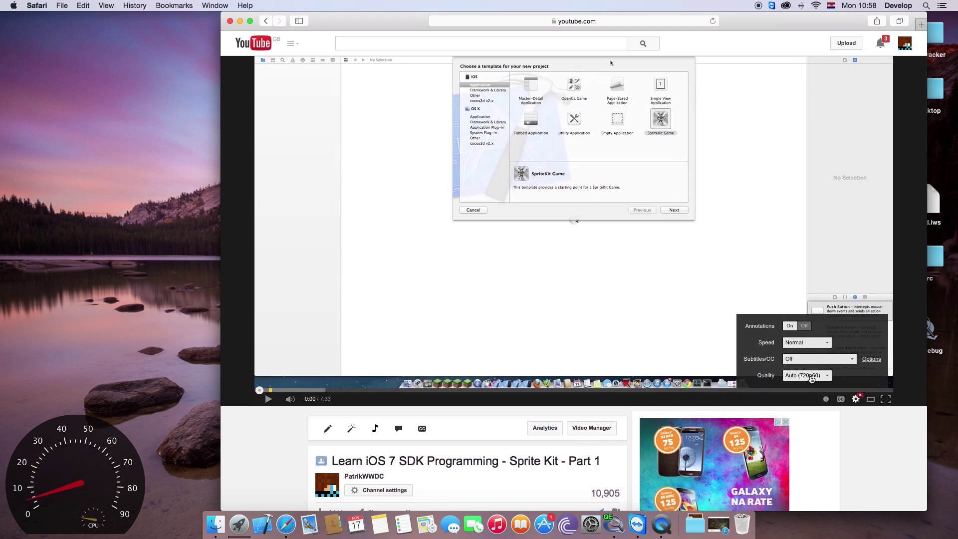
click(851, 400)
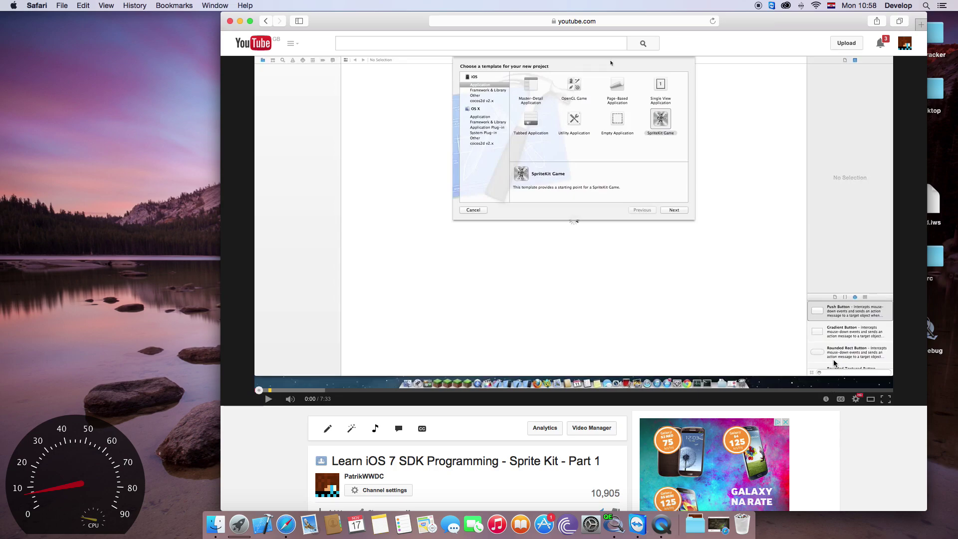